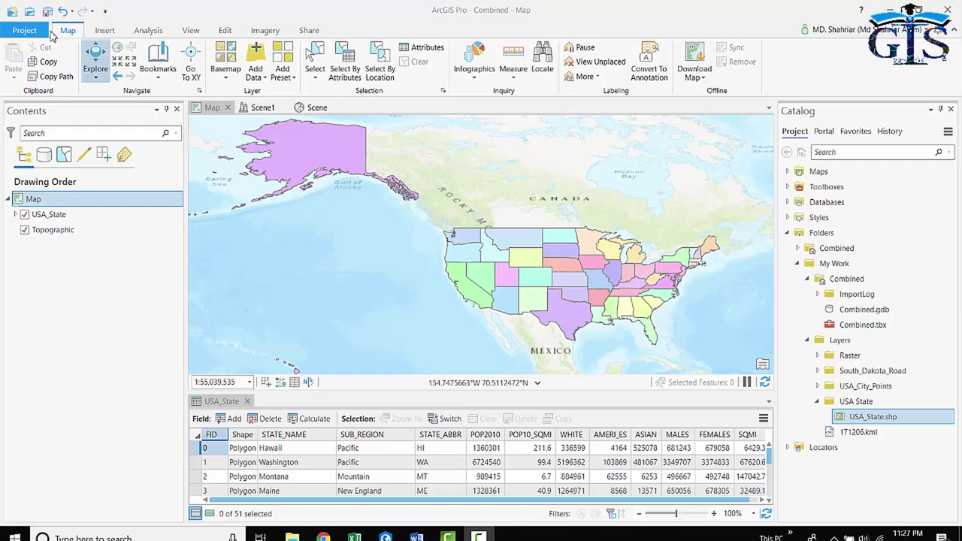
Tour the Insert, Analysis, View, Edit, Imagery and Share tabs, then preview the project page's templates
{"action": "left_click", "coordinate": [106, 32]}
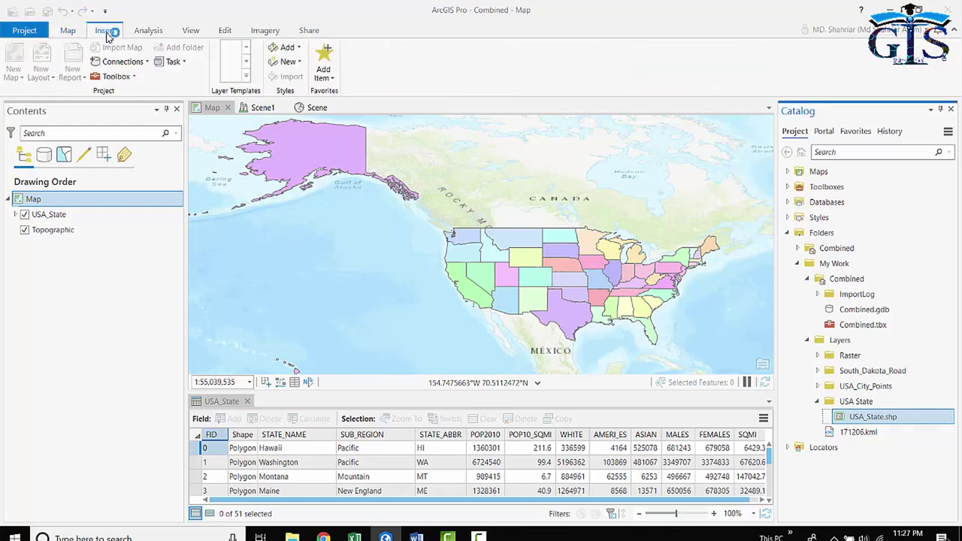
{"action": "left_click", "coordinate": [150, 31]}
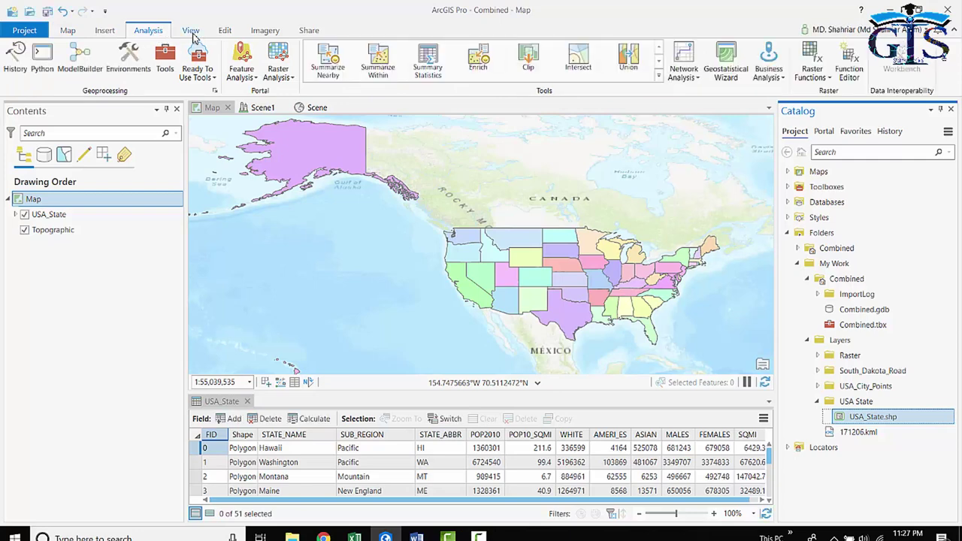
{"action": "left_click", "coordinate": [192, 32]}
{"action": "left_click", "coordinate": [226, 31]}
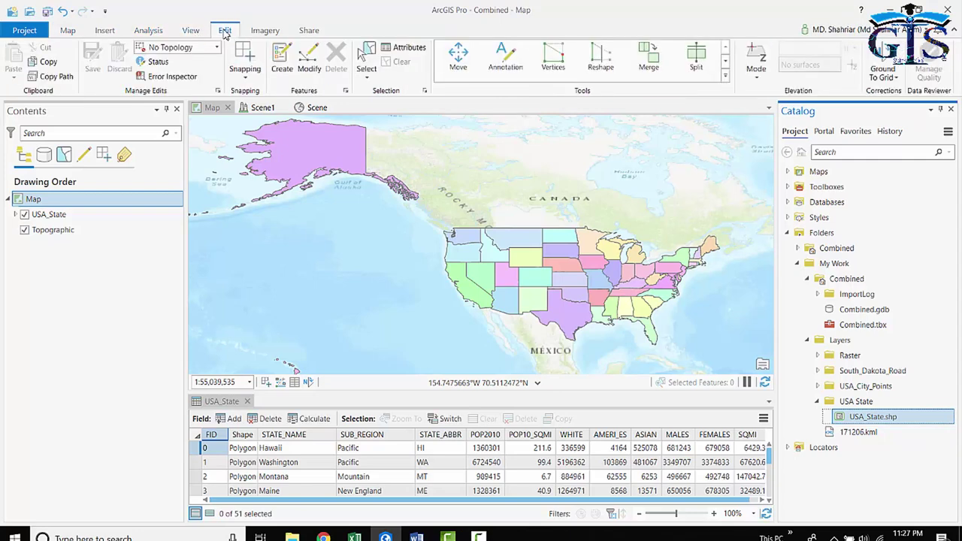
{"action": "left_click", "coordinate": [263, 31]}
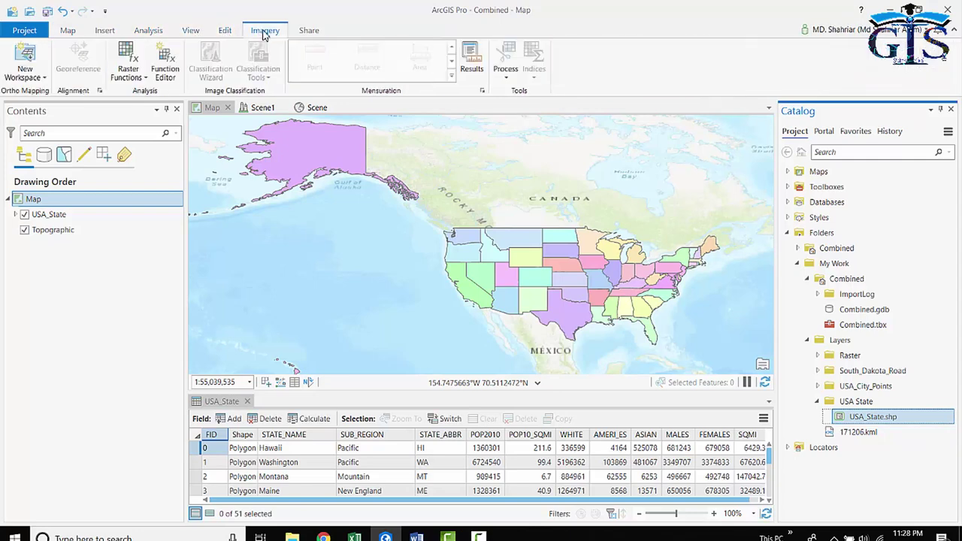
{"action": "left_click", "coordinate": [311, 33]}
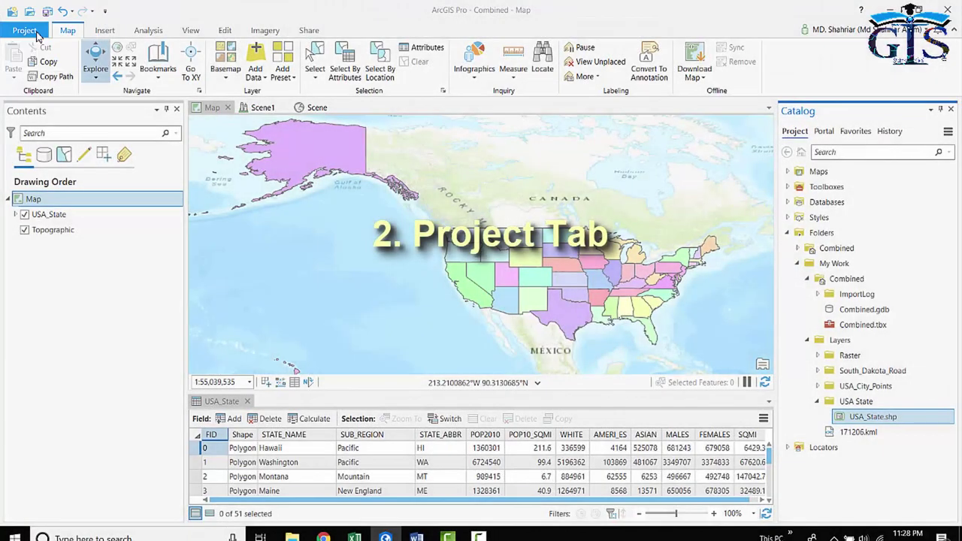
{"action": "left_click", "coordinate": [26, 31]}
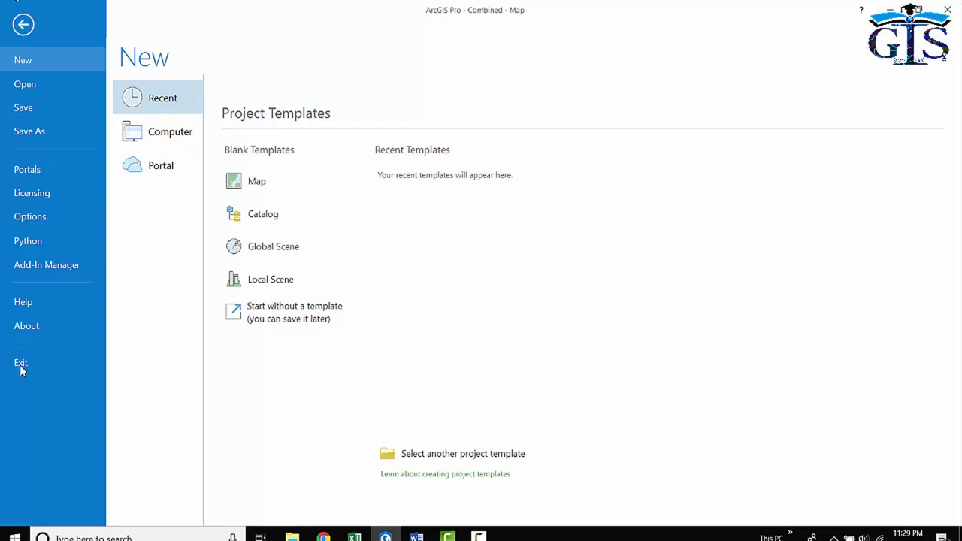
{"action": "left_click", "coordinate": [25, 25]}
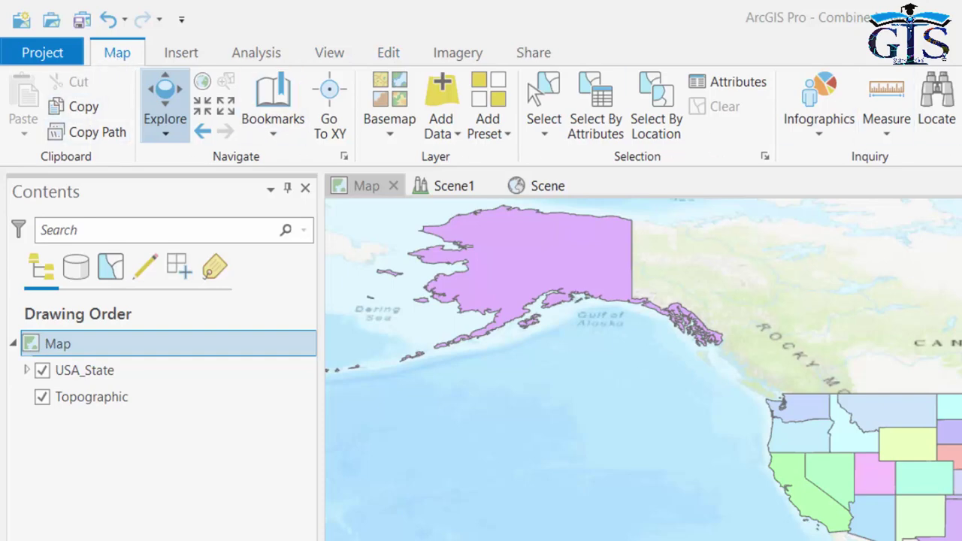
Step through Insert, Analysis, View, Edit and Imagery again, ending on the Share tab's export tools
{"action": "left_click", "coordinate": [188, 54]}
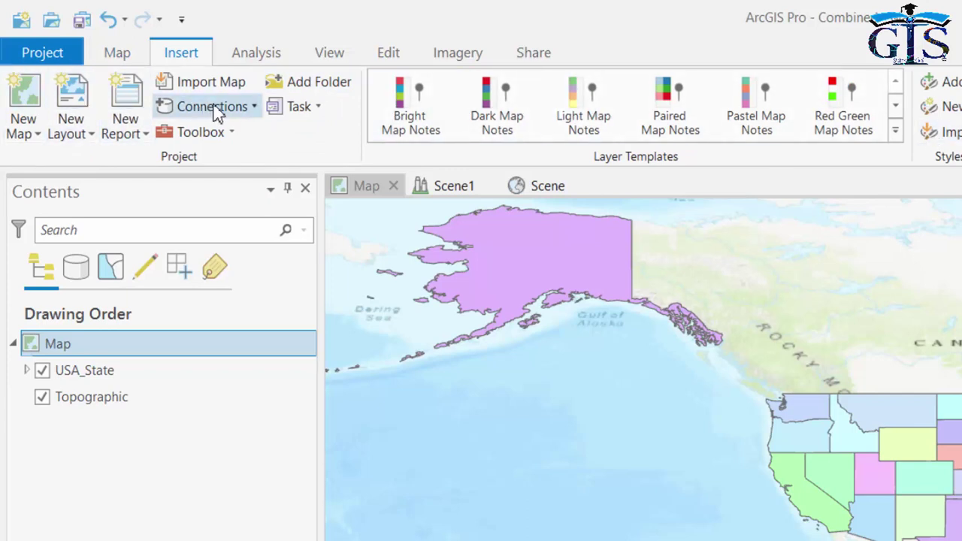
{"action": "left_click", "coordinate": [261, 54]}
{"action": "left_click", "coordinate": [328, 56]}
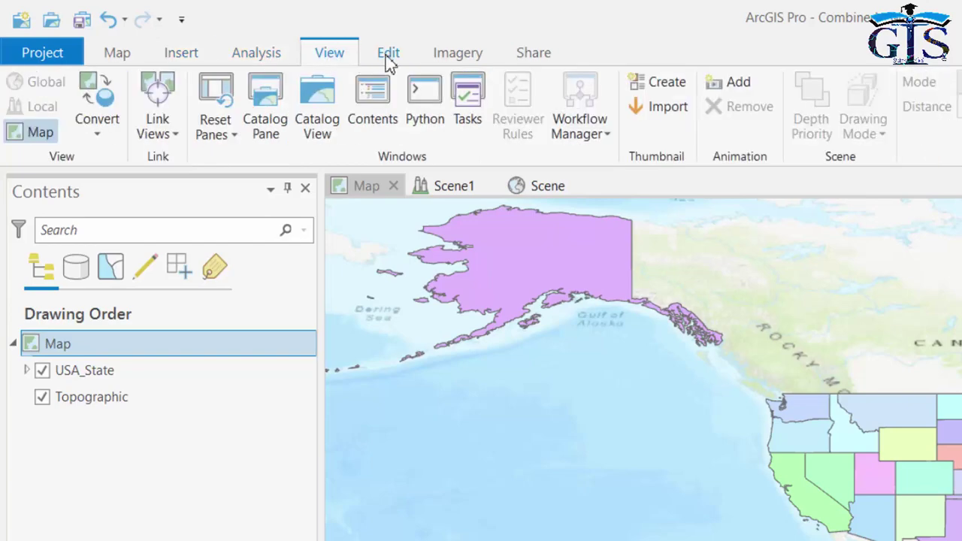
{"action": "left_click", "coordinate": [389, 59]}
{"action": "left_click", "coordinate": [460, 57]}
{"action": "left_click", "coordinate": [532, 54]}
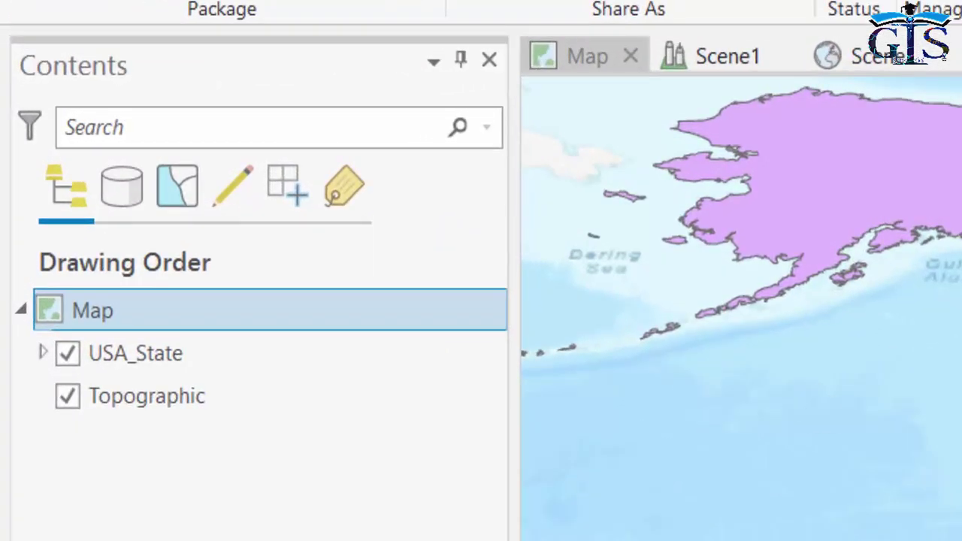
{"action": "left_click", "coordinate": [67, 355]}
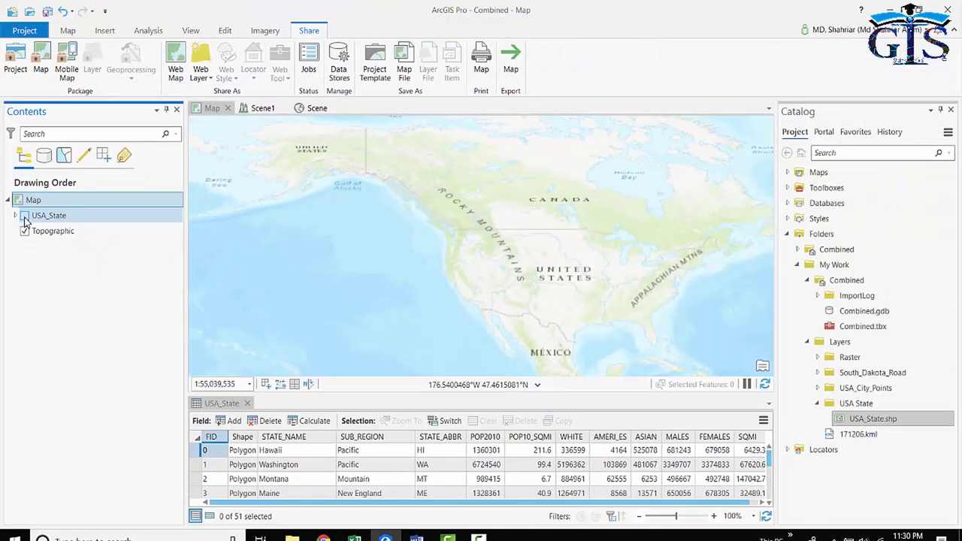
{"action": "left_click", "coordinate": [25, 216]}
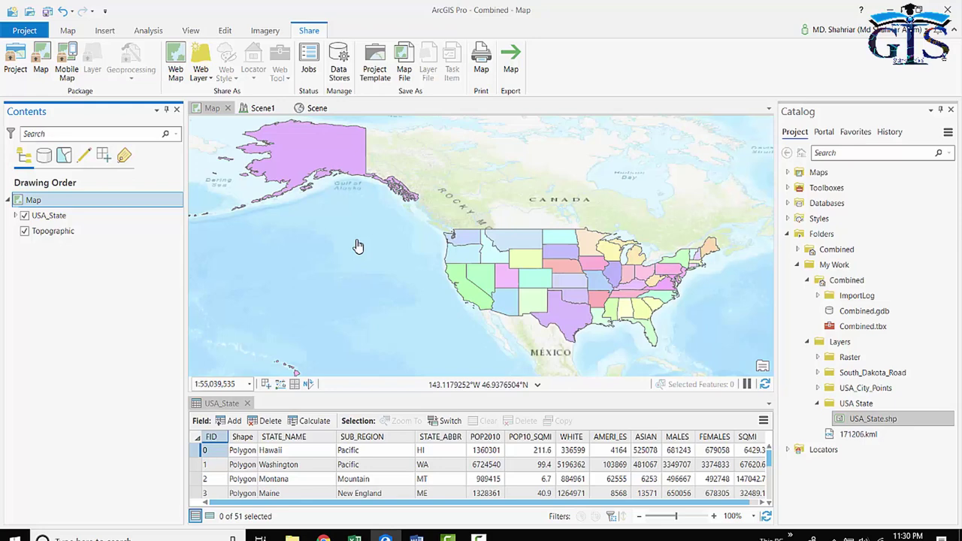
{"action": "left_click", "coordinate": [24, 231]}
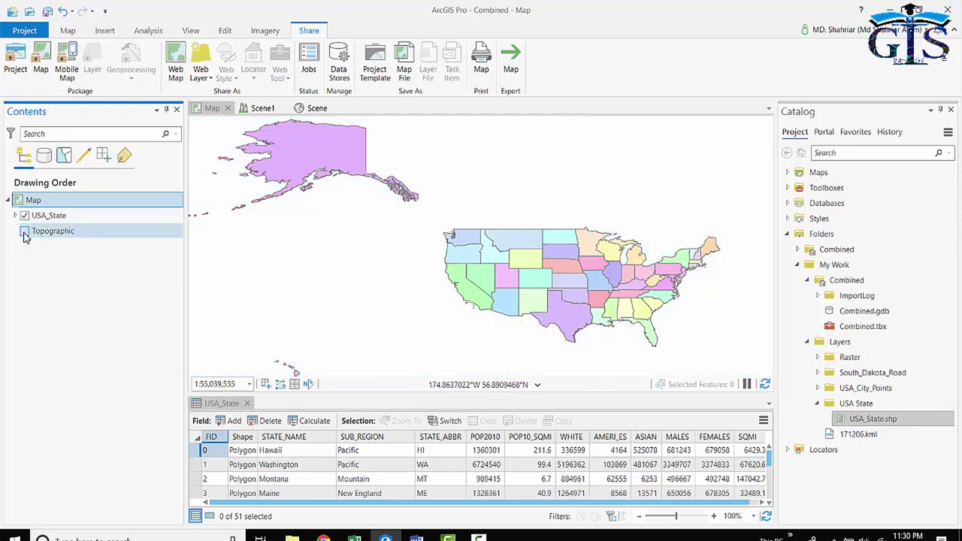
{"action": "left_click", "coordinate": [24, 231]}
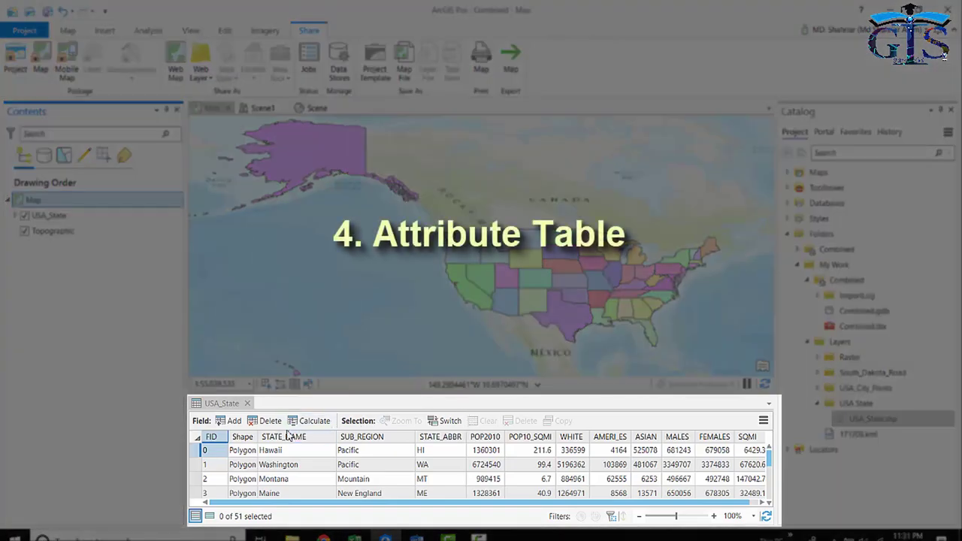
{"action": "scroll", "coordinate": [371, 451], "scroll_direction": "down", "scroll_amount": 10}
{"action": "scroll", "coordinate": [381, 461], "scroll_direction": "up", "scroll_amount": 10}
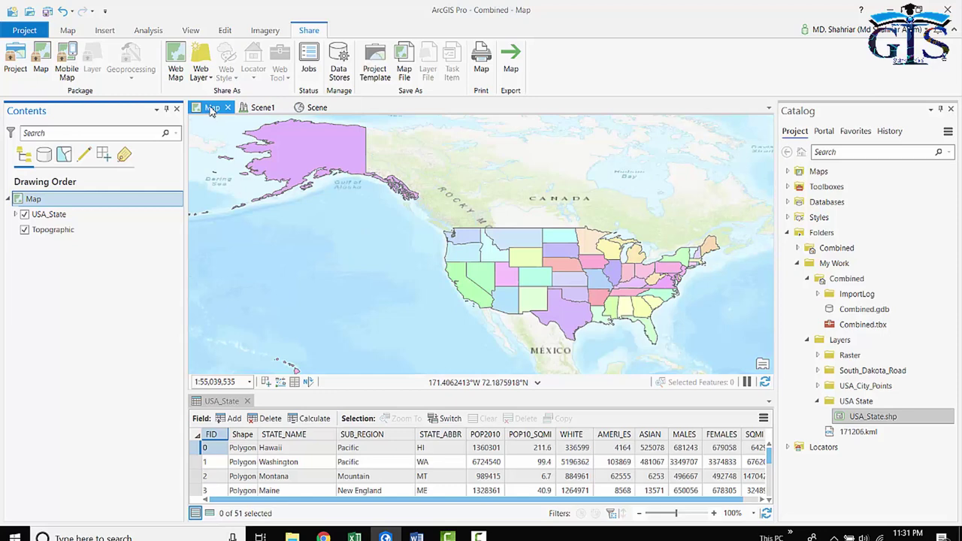
{"action": "left_click", "coordinate": [264, 110]}
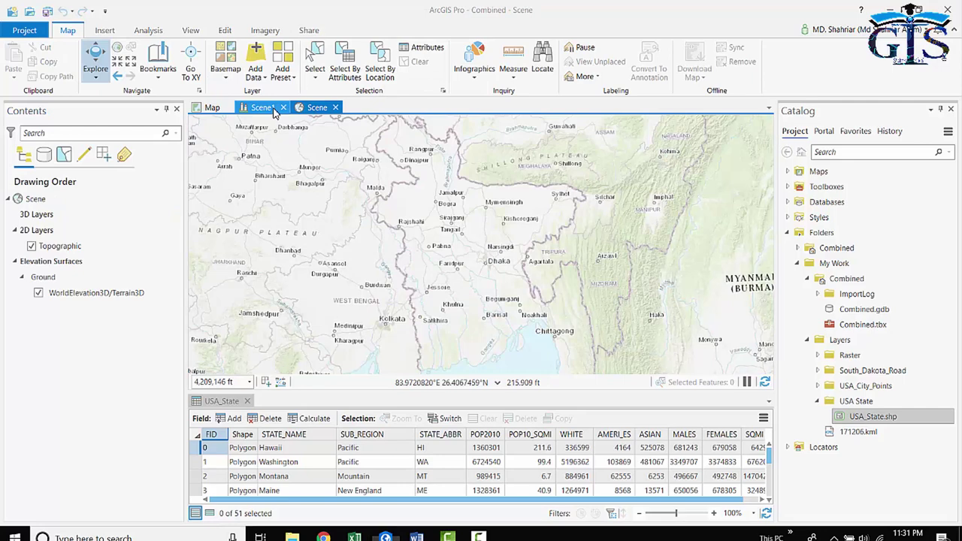
{"action": "left_click", "coordinate": [212, 107]}
{"action": "key", "text": "alt+s"}
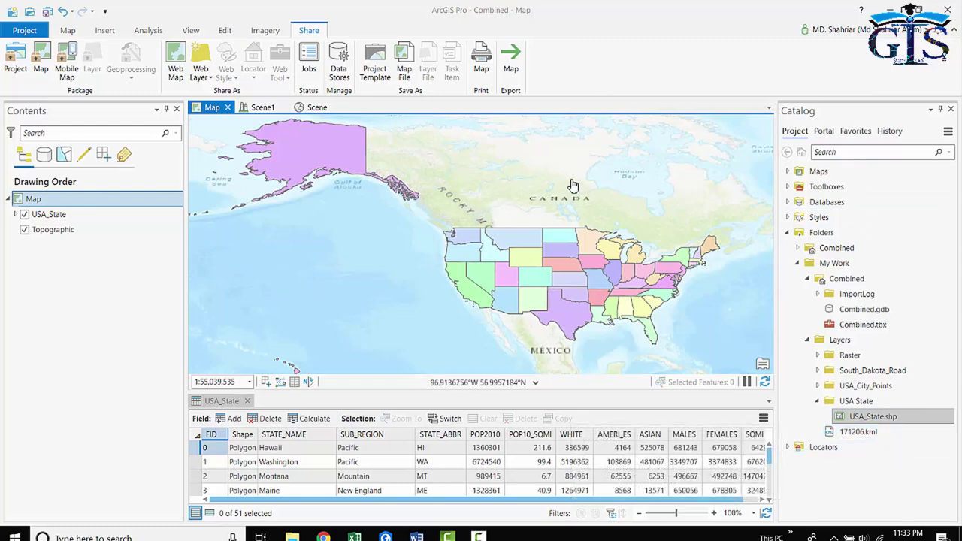
Return to the US states map, then dock the Bangladesh Scene view right of the attribute table
{"action": "left_click", "coordinate": [600, 205]}
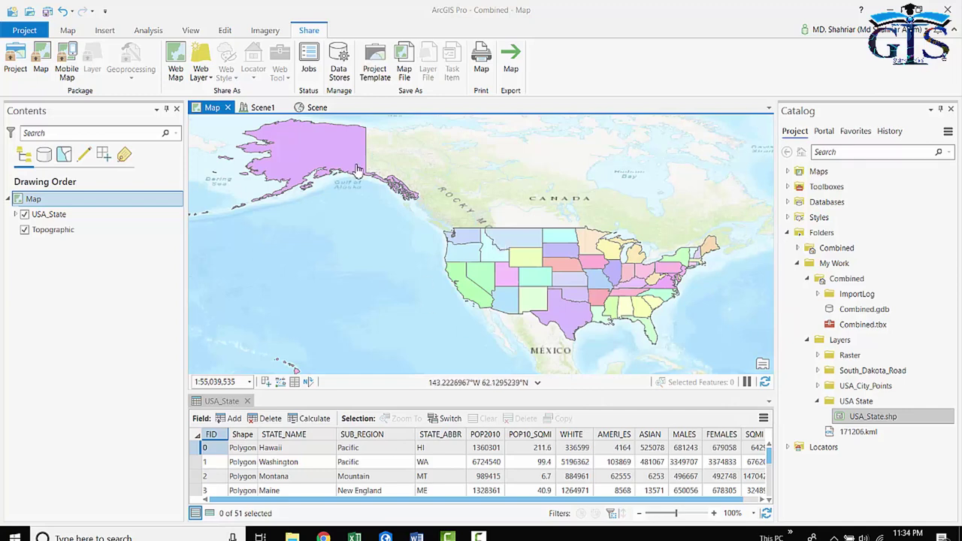
{"action": "left_click", "coordinate": [314, 109]}
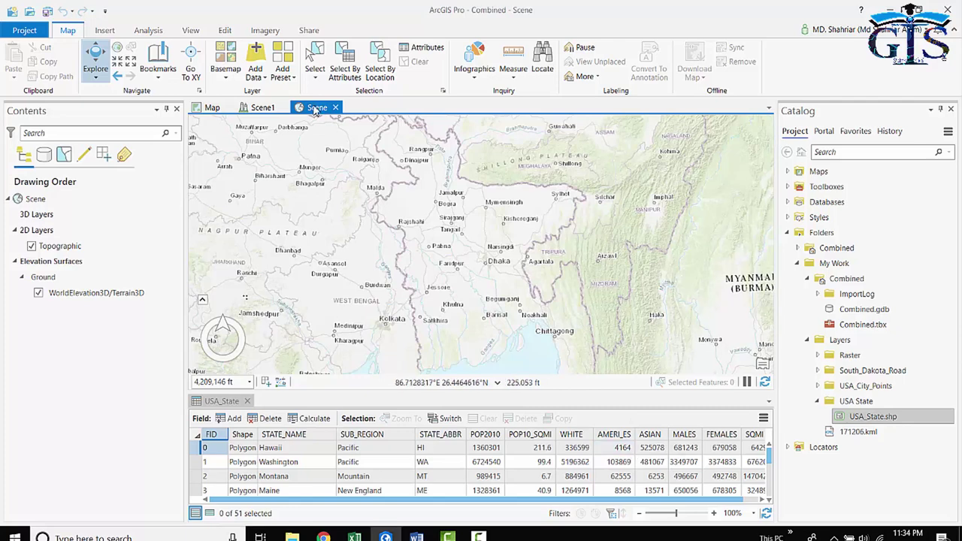
{"action": "left_click_drag", "start_coordinate": [316, 109], "coordinate": [508, 460]}
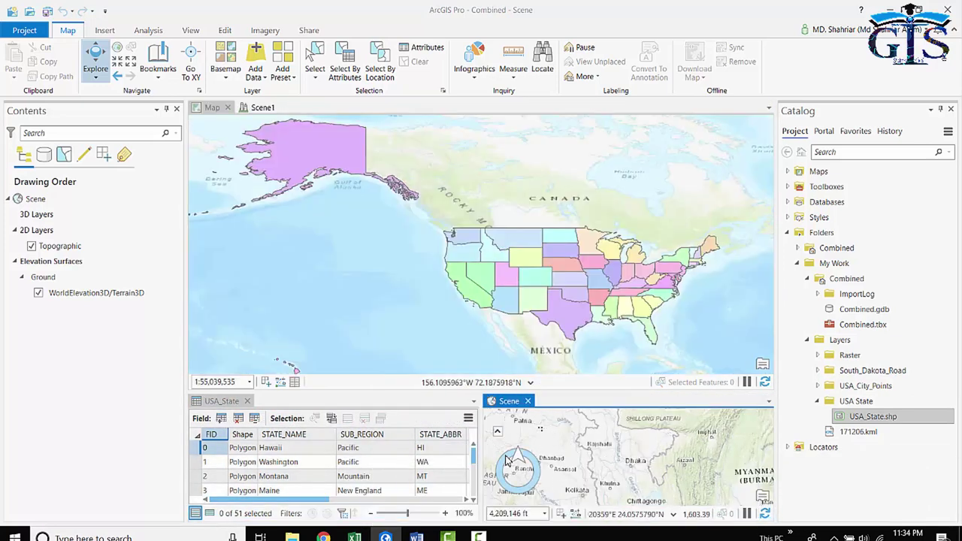
Dock the Australia Scene1 view right of the Map view and pan the US map left
{"action": "left_click", "coordinate": [263, 109]}
{"action": "left_click_drag", "start_coordinate": [284, 116], "coordinate": [507, 247]}
{"action": "left_click", "coordinate": [421, 271]}
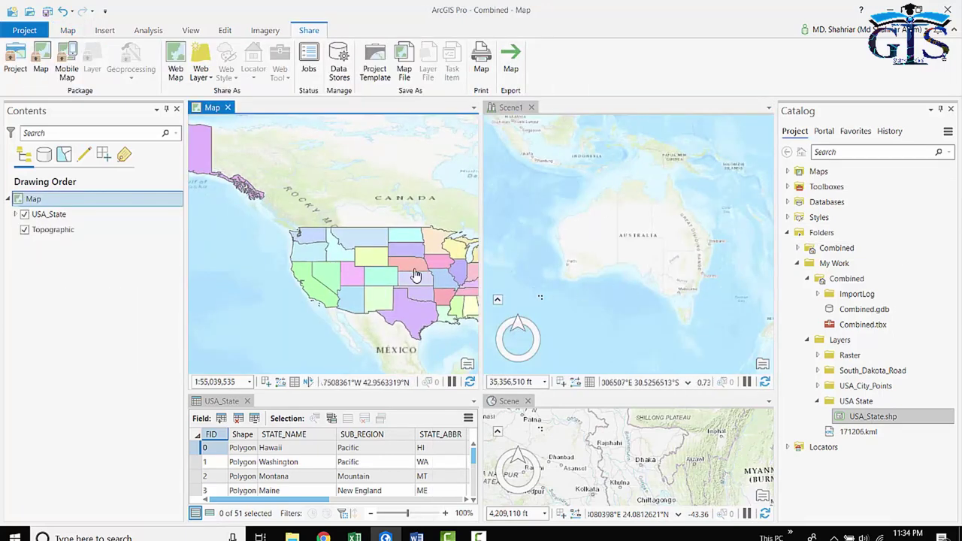
{"action": "scroll", "coordinate": [328, 455], "scroll_direction": "down", "scroll_amount": 5}
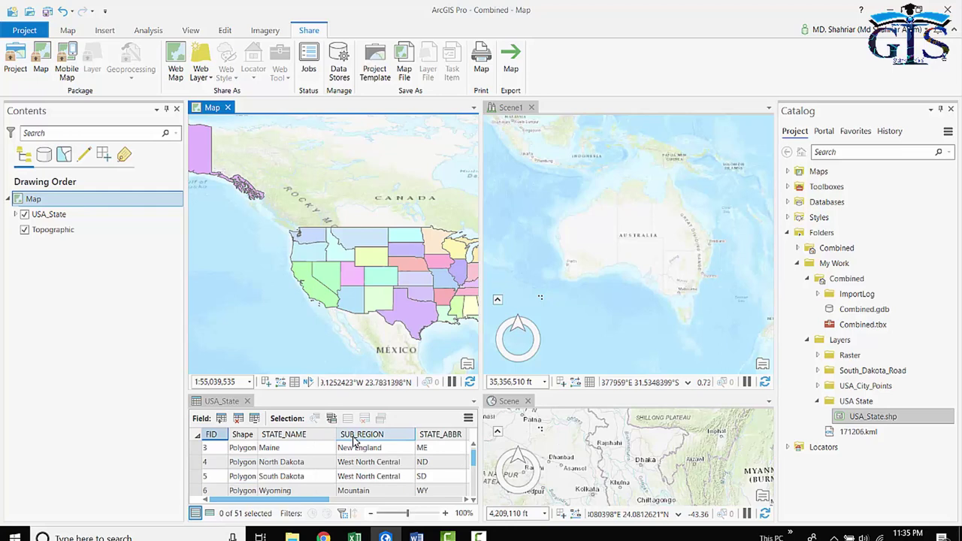
{"action": "scroll", "coordinate": [323, 462], "scroll_direction": "up", "scroll_amount": 5}
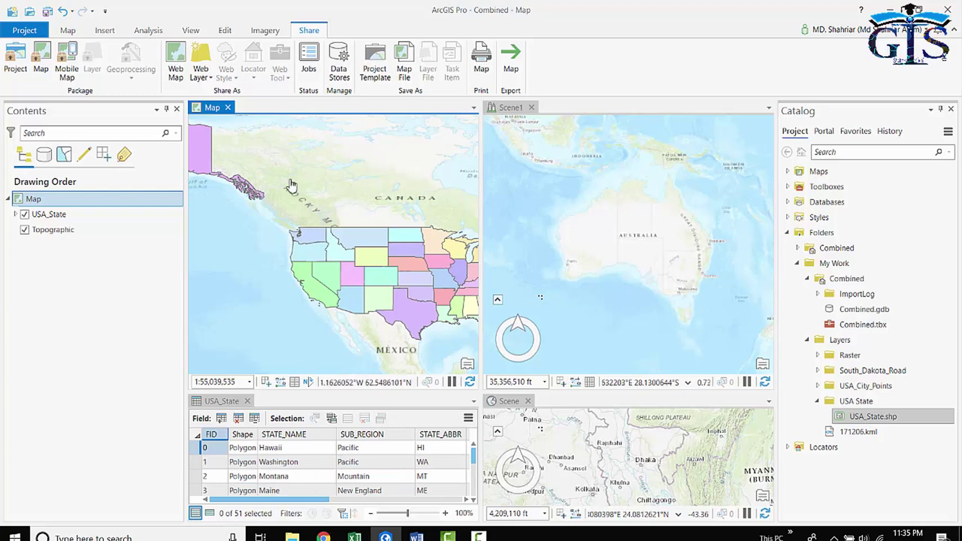
{"action": "left_click_drag", "start_coordinate": [369, 211], "coordinate": [277, 207]}
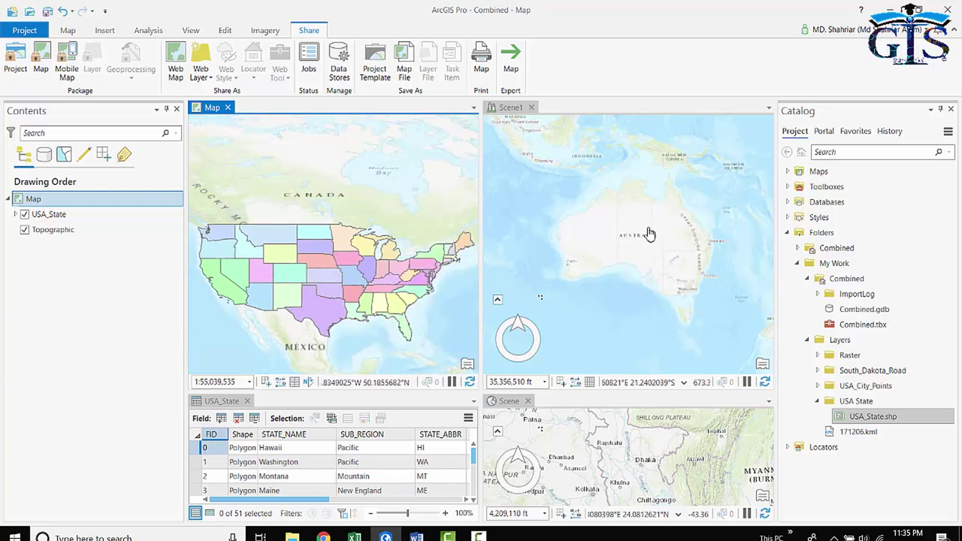
Raise the splitter so the table and Scene grow taller, then recentre the Bangladesh scene and US map
{"action": "left_click_drag", "start_coordinate": [649, 232], "coordinate": [642, 278]}
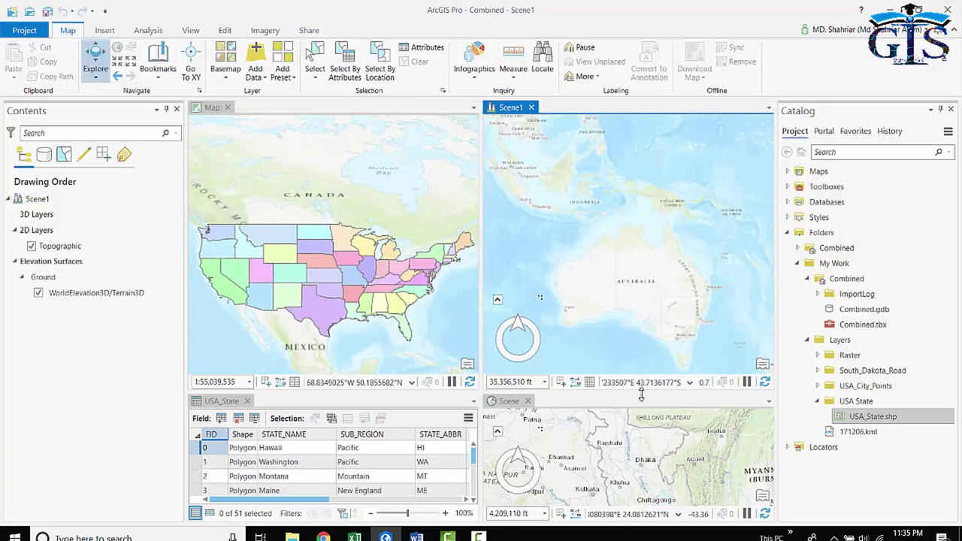
{"action": "left_click_drag", "start_coordinate": [641, 396], "coordinate": [641, 309]}
{"action": "left_click", "coordinate": [565, 378]}
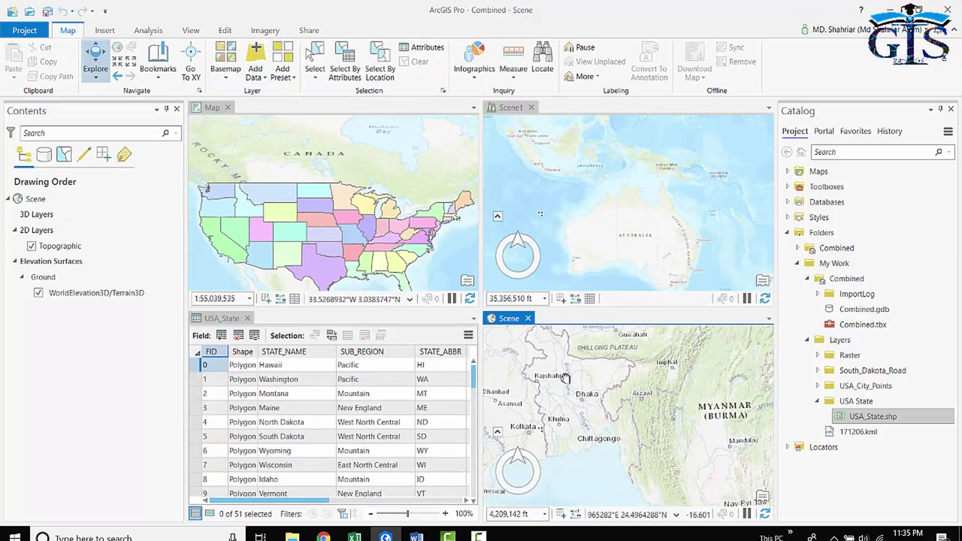
{"action": "left_click_drag", "start_coordinate": [565, 377], "coordinate": [630, 411]}
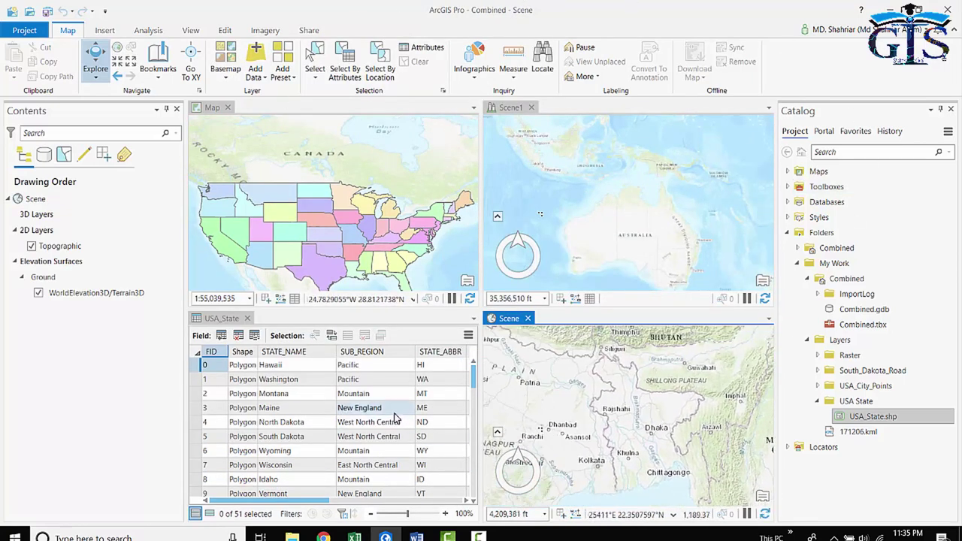
{"action": "left_click_drag", "start_coordinate": [392, 239], "coordinate": [406, 218]}
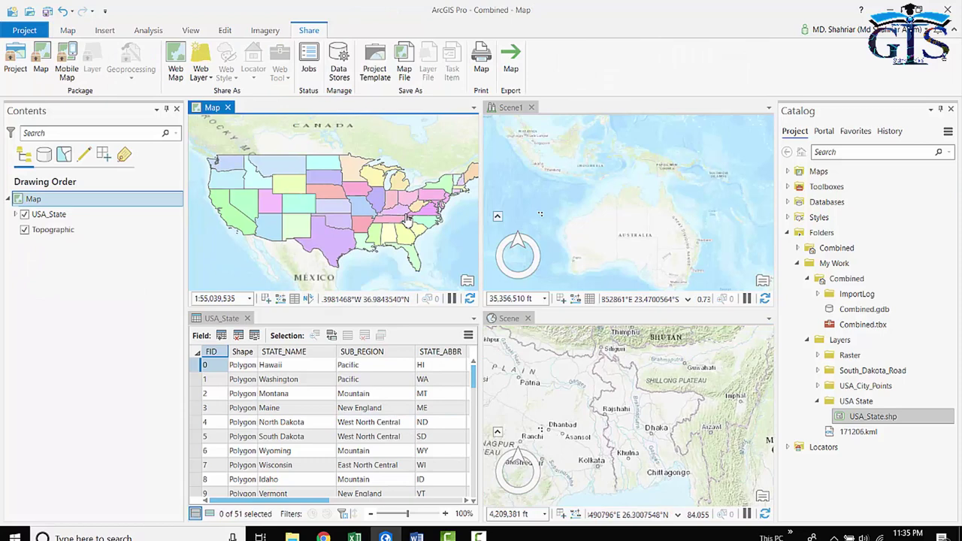